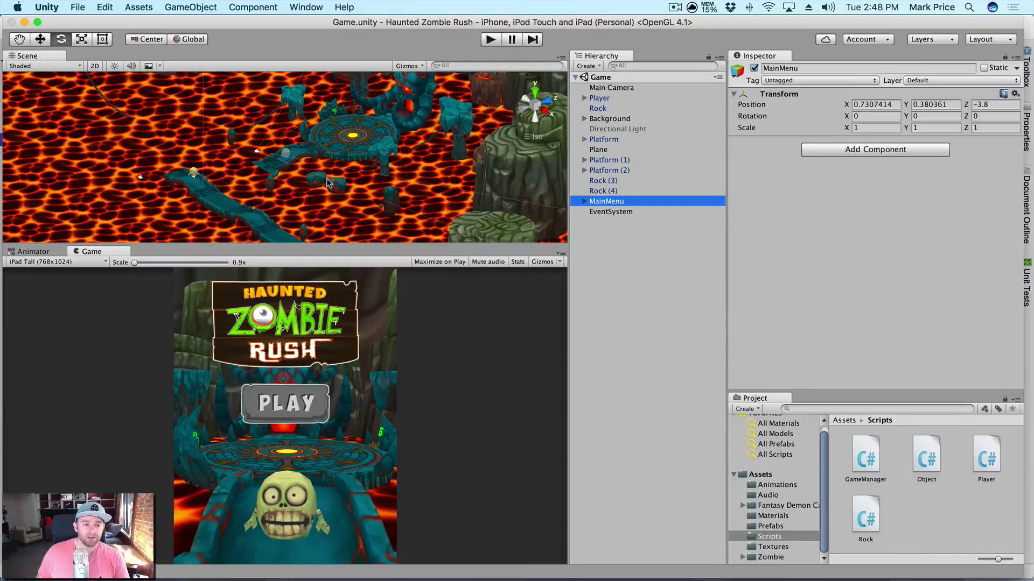
{"action": "left_click", "coordinate": [298, 203]}
{"action": "left_click_drag", "start_coordinate": [299, 203], "coordinate": [226, 164], "text": "alt"}
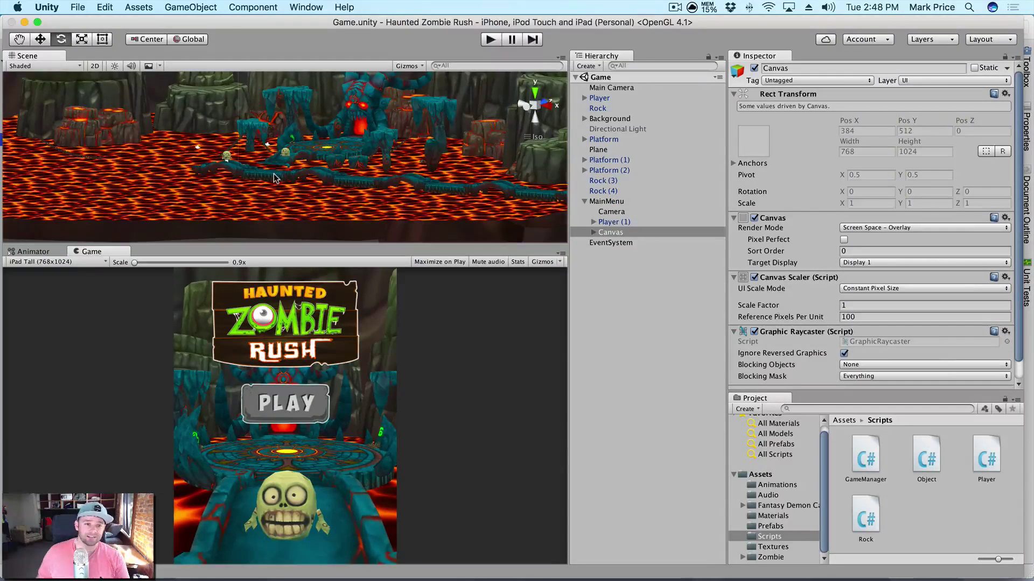
{"action": "scroll", "coordinate": [276, 182], "scroll_direction": "up", "scroll_amount": 5}
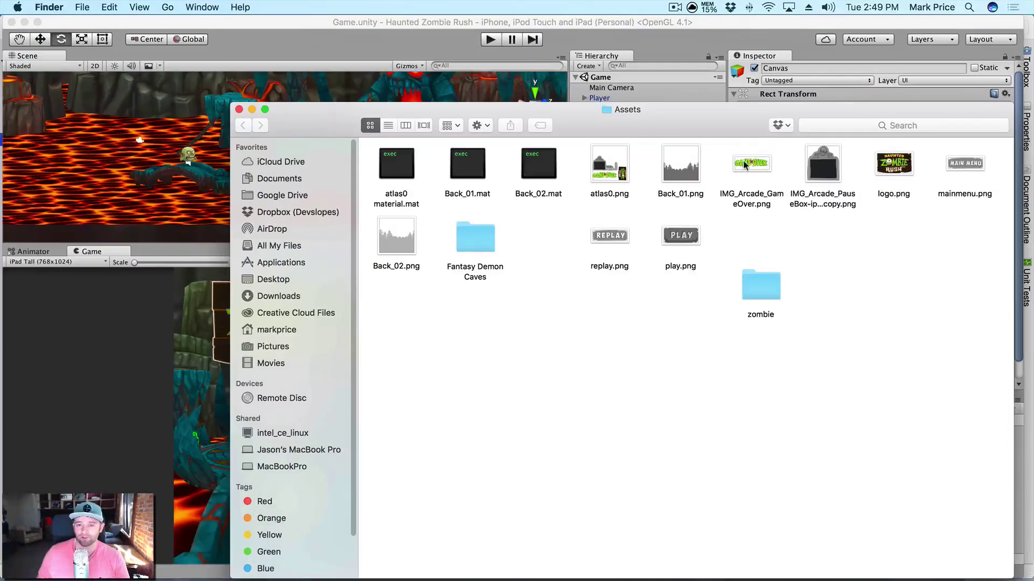
- Preview the game-over and pause-box images in the project's Assets folder, and close the folder window
{"action": "double_click", "coordinate": [744, 165]}
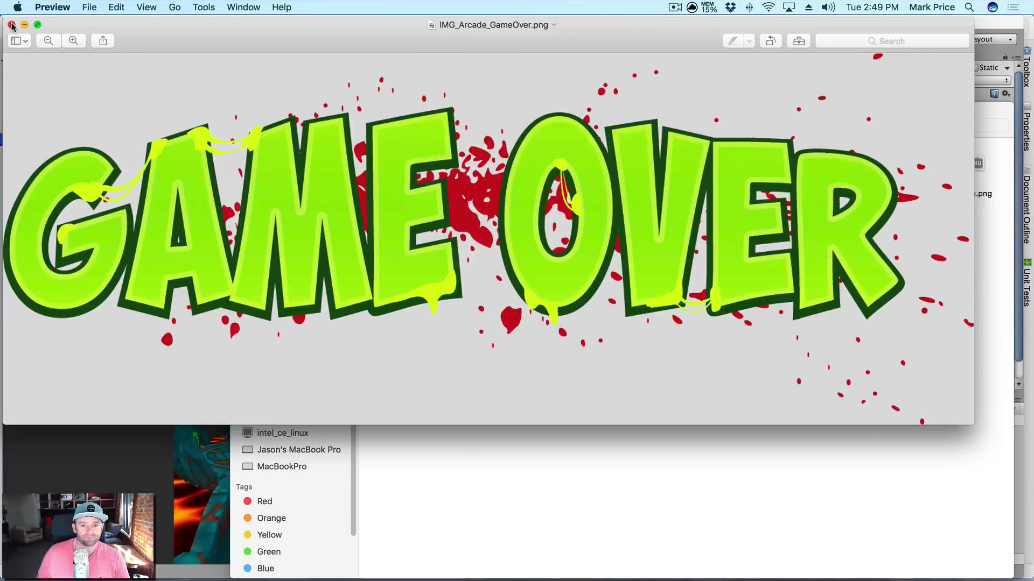
{"action": "left_click", "coordinate": [11, 25]}
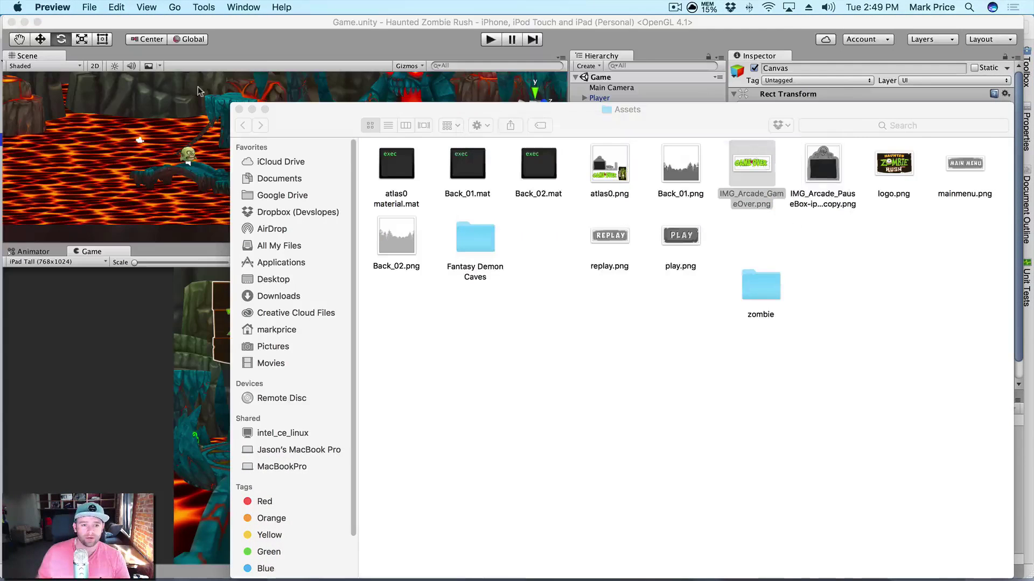
{"action": "double_click", "coordinate": [823, 164]}
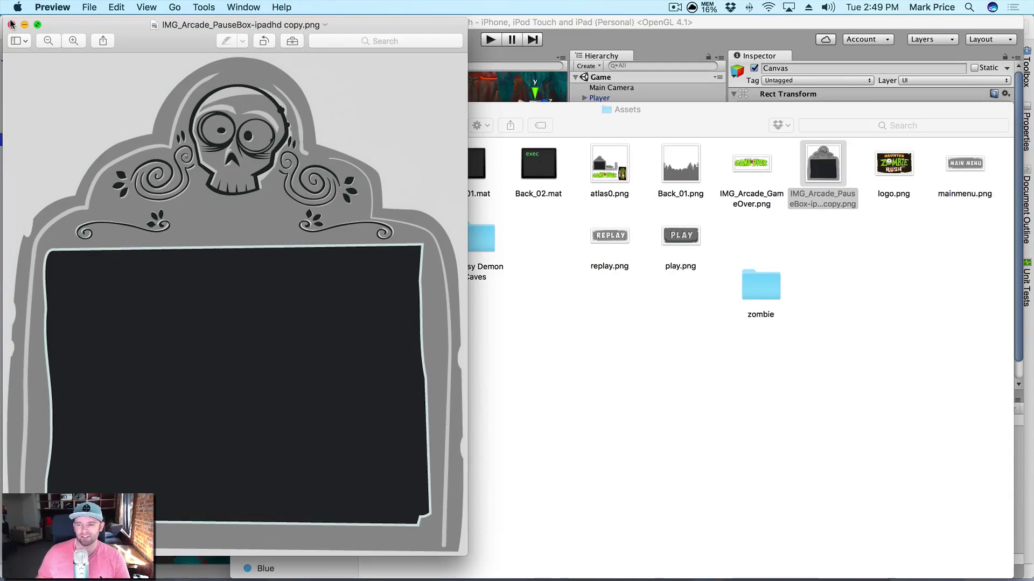
{"action": "left_click", "coordinate": [11, 24]}
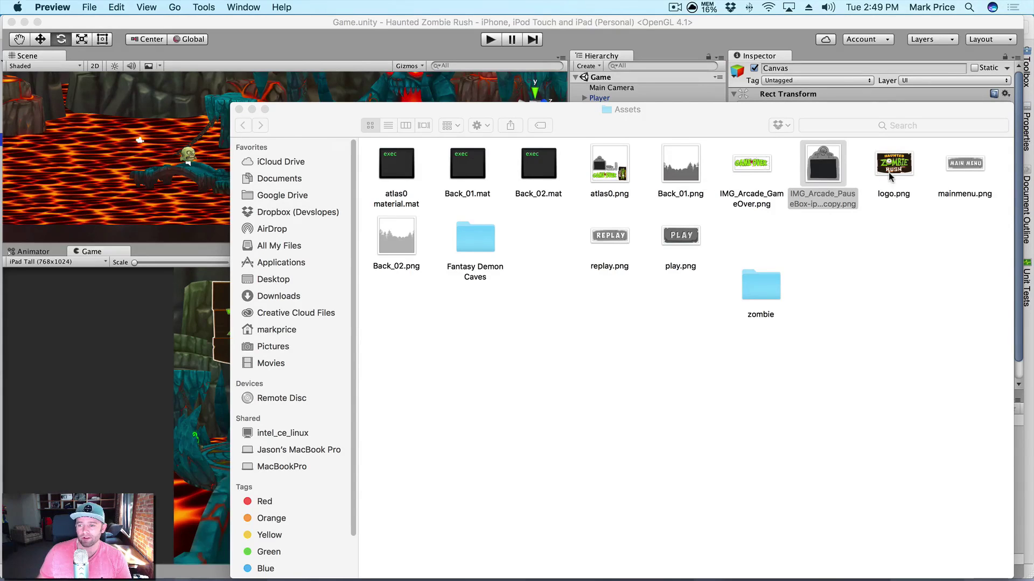
{"action": "double_click", "coordinate": [824, 162]}
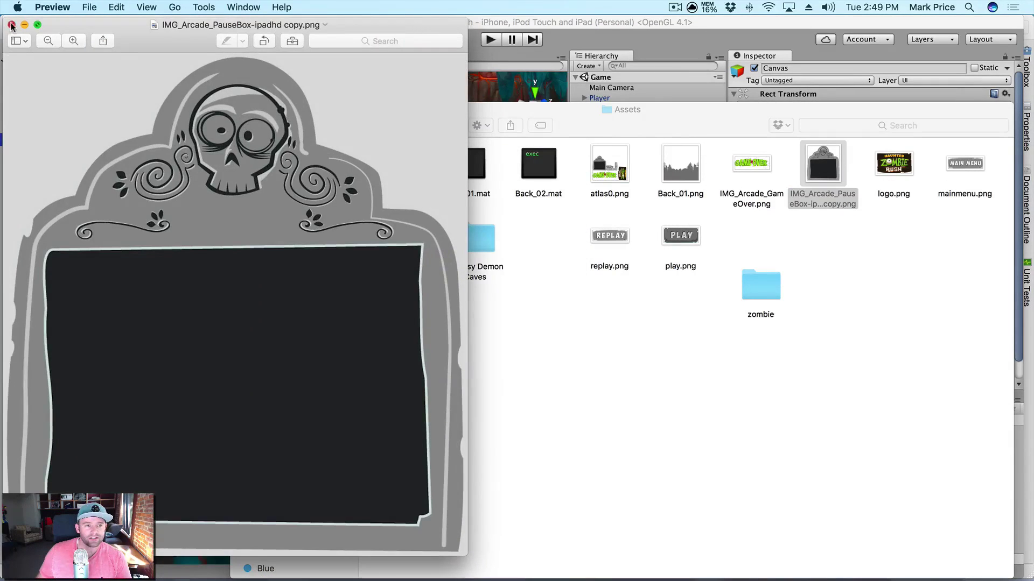
{"action": "left_click", "coordinate": [11, 24]}
{"action": "left_click", "coordinate": [240, 111]}
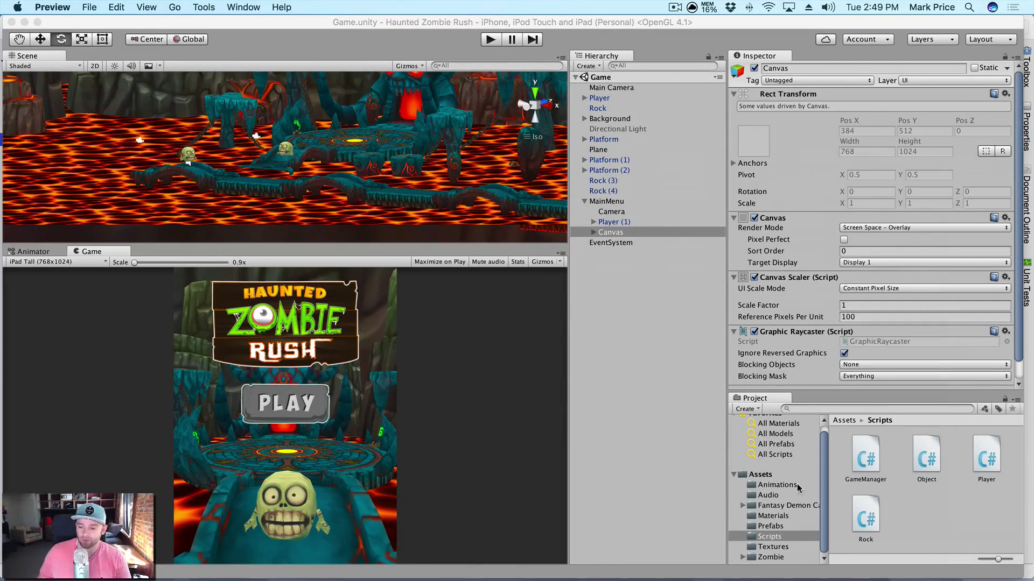
- Browse the models in the FBX folder of Fantasy Demon Caves for a prop to use in the scene
{"action": "left_click", "coordinate": [783, 506]}
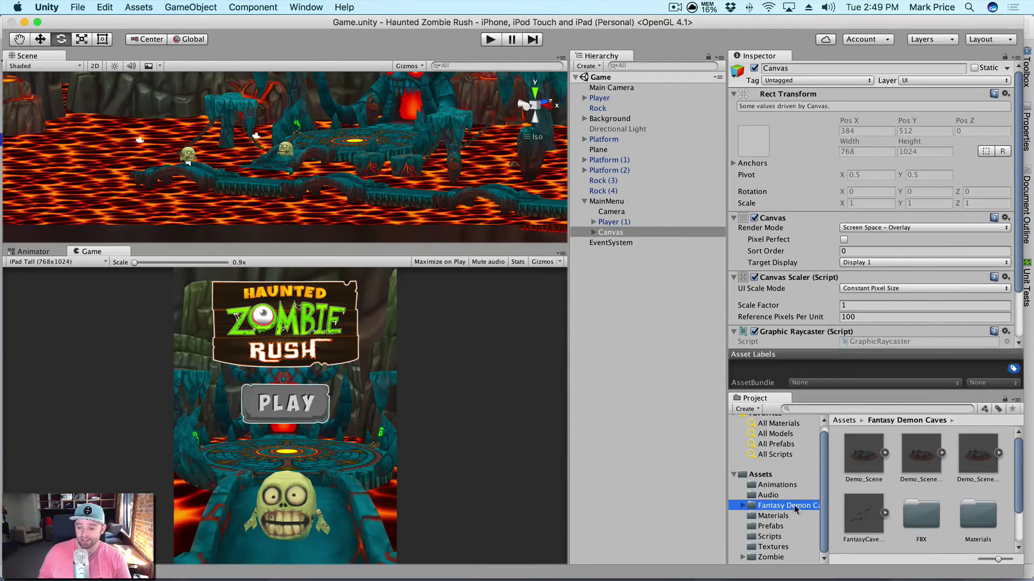
{"action": "double_click", "coordinate": [920, 511]}
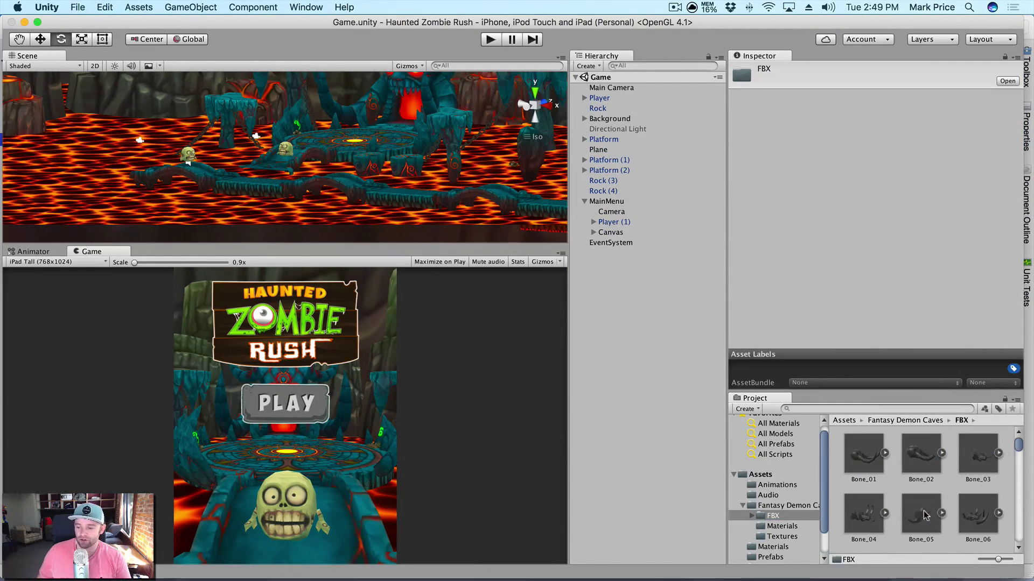
{"action": "scroll", "coordinate": [929, 463], "scroll_direction": "down", "scroll_amount": 5}
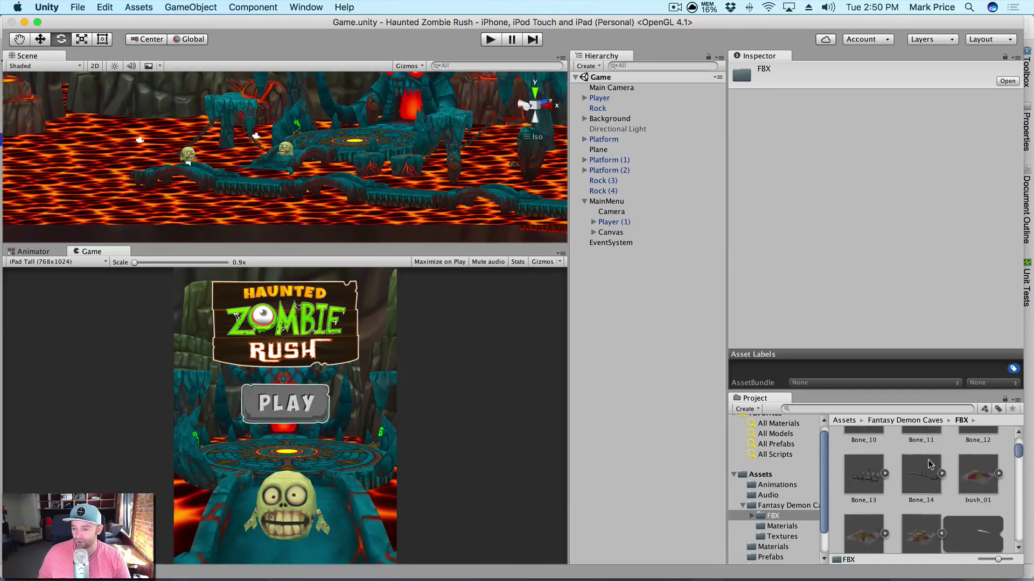
{"action": "scroll", "coordinate": [928, 464], "scroll_direction": "down", "scroll_amount": 5}
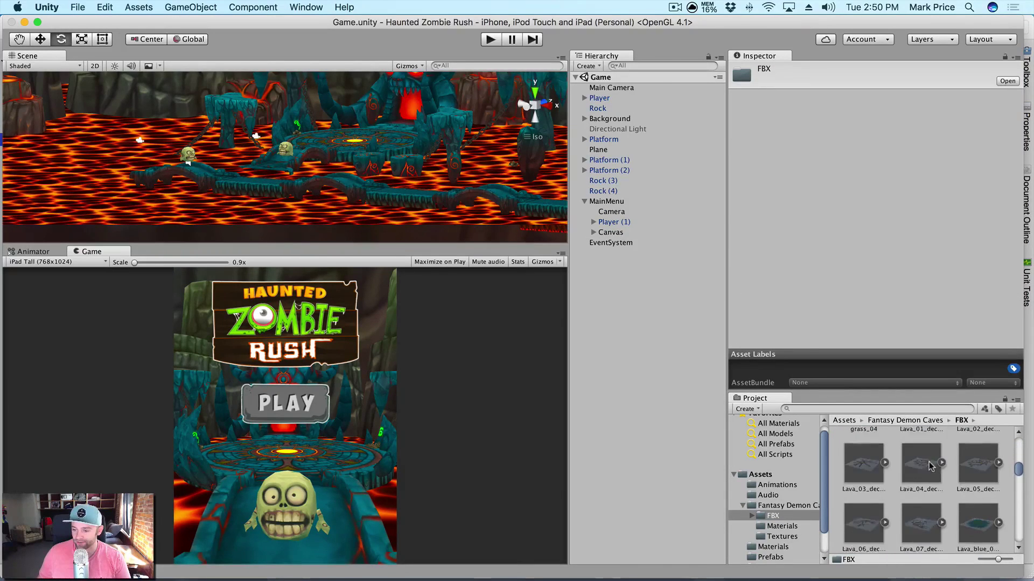
{"action": "scroll", "coordinate": [930, 466], "scroll_direction": "down", "scroll_amount": 5}
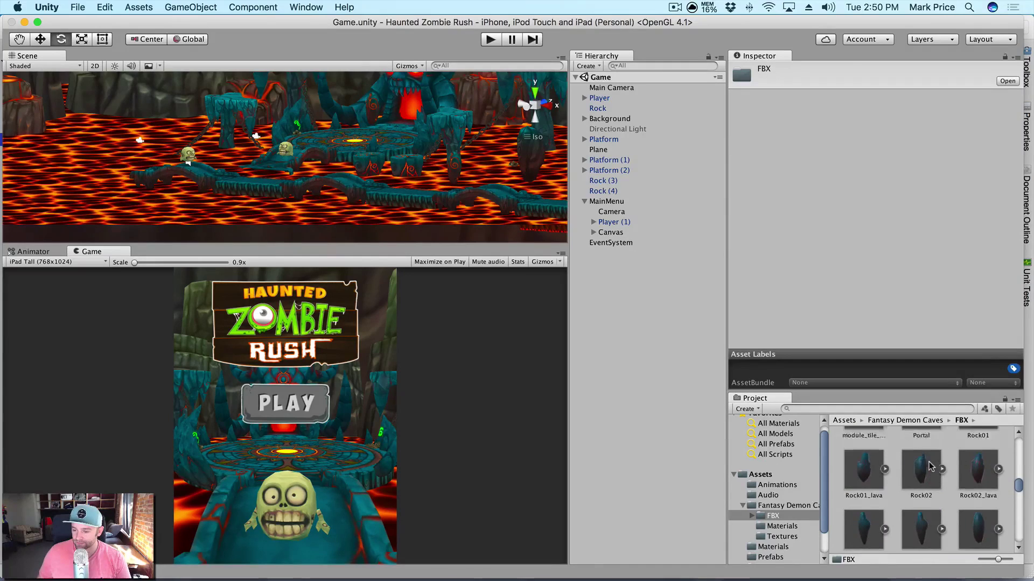
{"action": "left_click", "coordinate": [930, 466]}
{"action": "scroll", "coordinate": [929, 465], "scroll_direction": "down", "scroll_amount": 6}
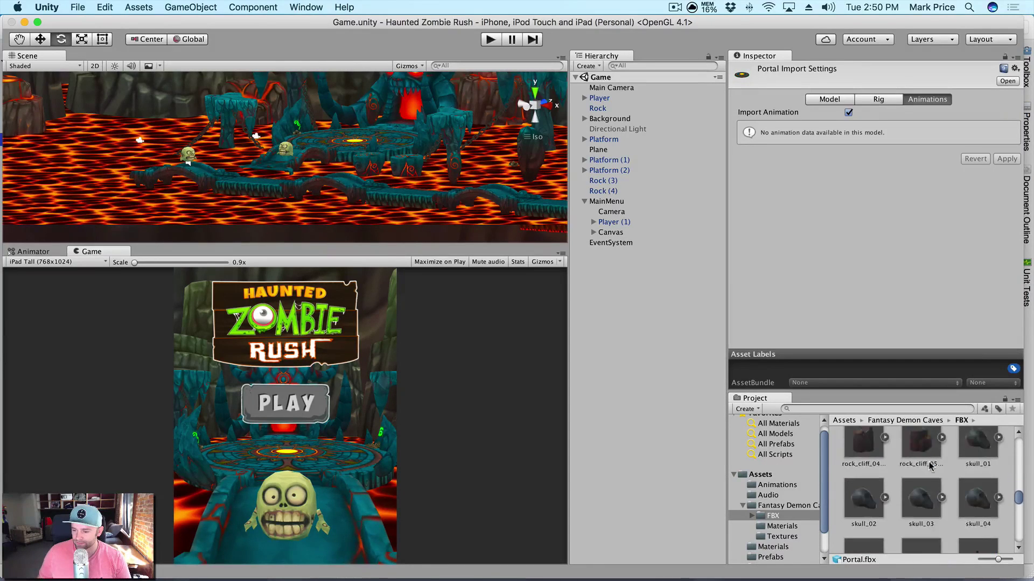
{"action": "scroll", "coordinate": [929, 466], "scroll_direction": "down", "scroll_amount": 4}
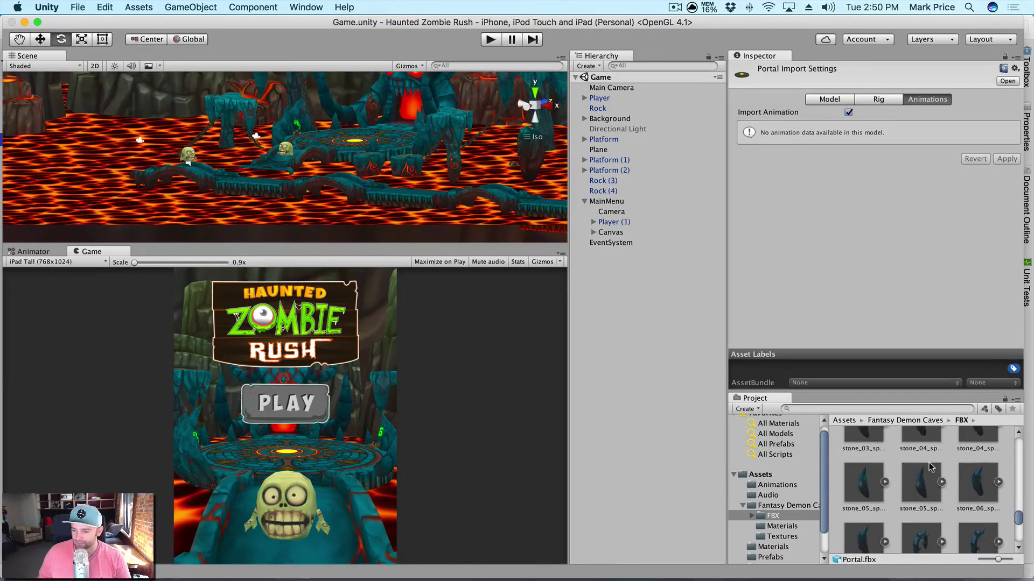
{"action": "scroll", "coordinate": [928, 465], "scroll_direction": "up", "scroll_amount": 20}
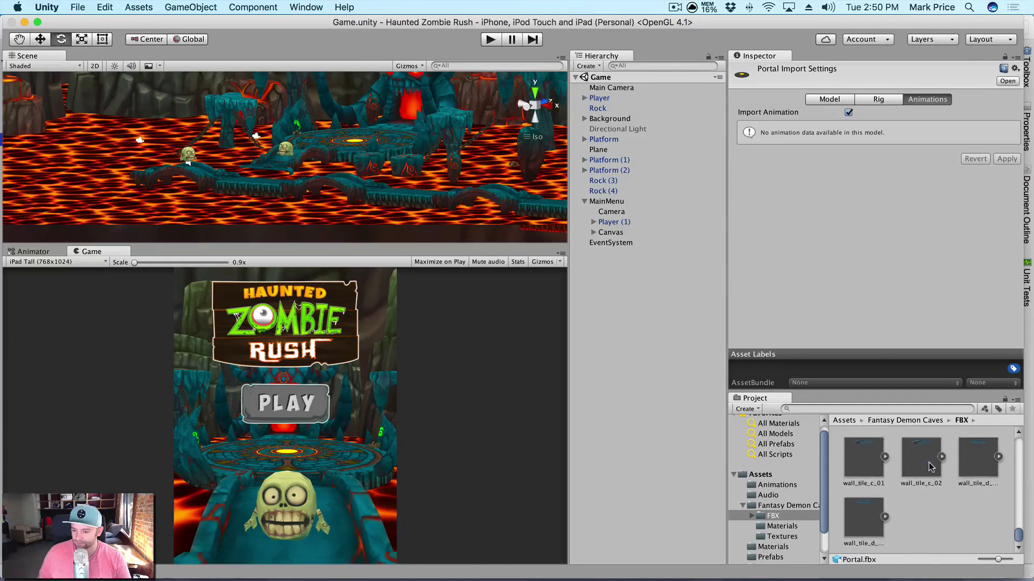
{"action": "scroll", "coordinate": [929, 466], "scroll_direction": "down", "scroll_amount": 3}
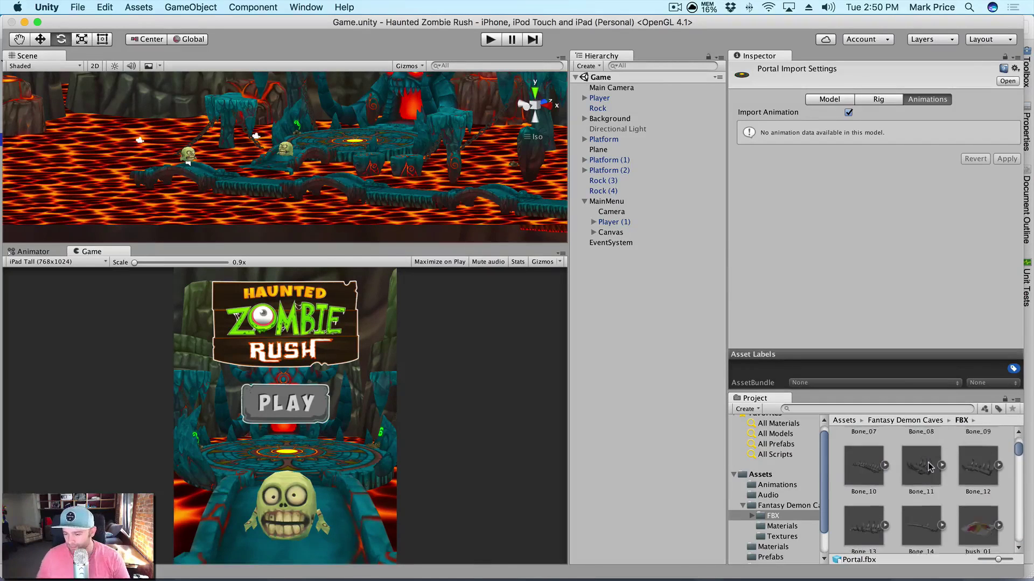
{"action": "scroll", "coordinate": [929, 466], "scroll_direction": "down", "scroll_amount": 3}
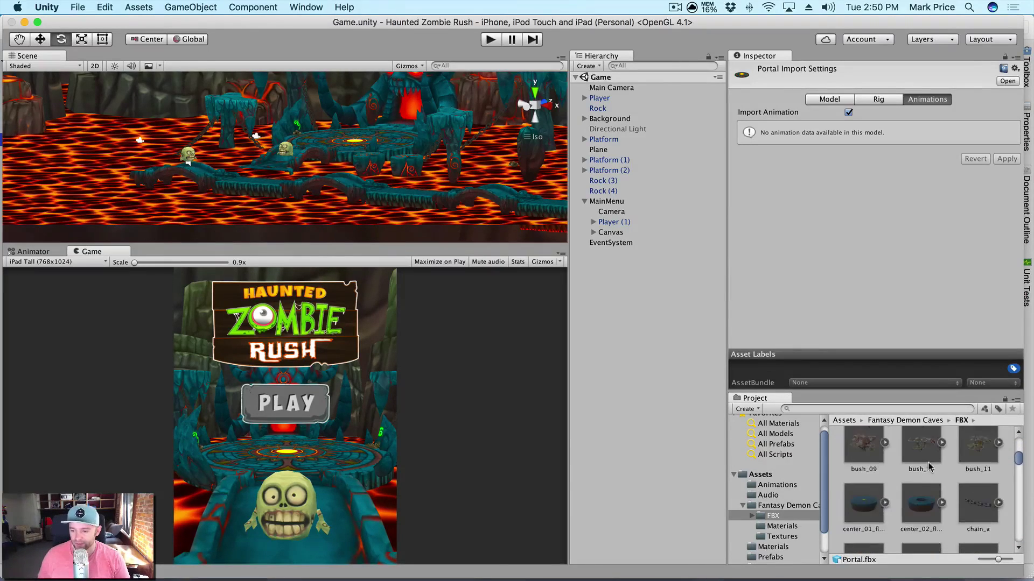
{"action": "scroll", "coordinate": [927, 466], "scroll_direction": "down", "scroll_amount": 5}
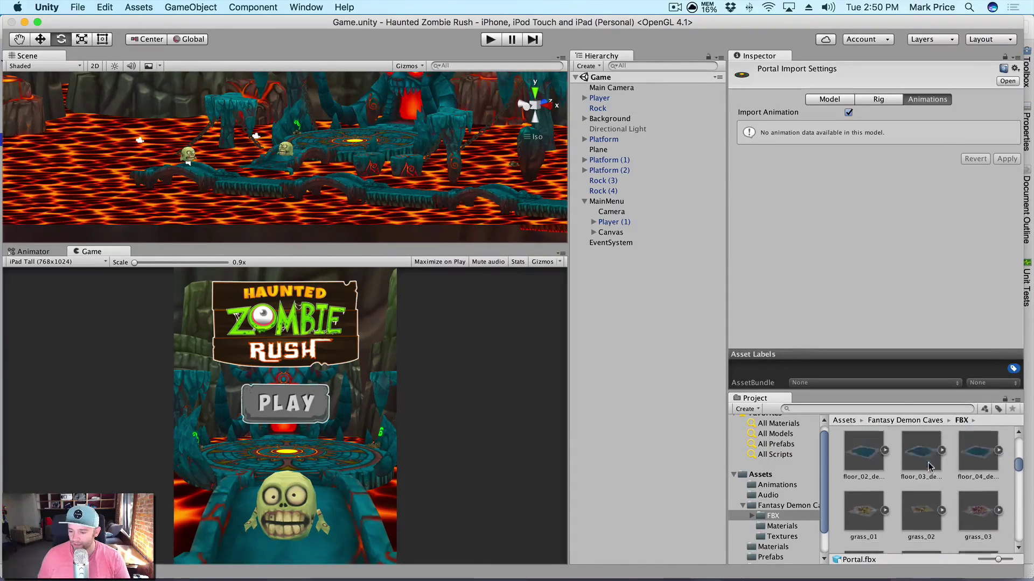
{"action": "scroll", "coordinate": [928, 466], "scroll_direction": "down", "scroll_amount": 5}
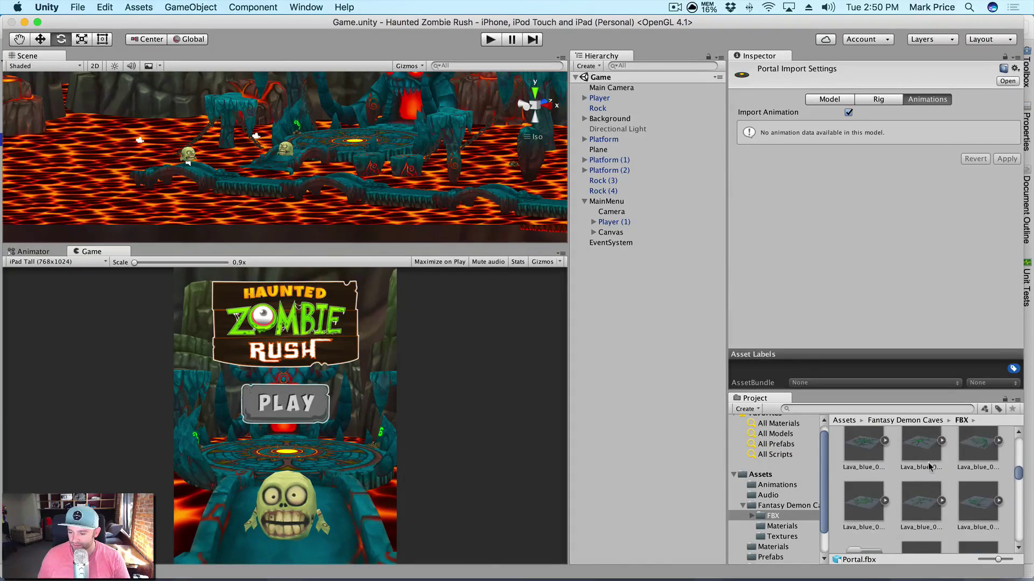
{"action": "scroll", "coordinate": [929, 466], "scroll_direction": "down", "scroll_amount": 5}
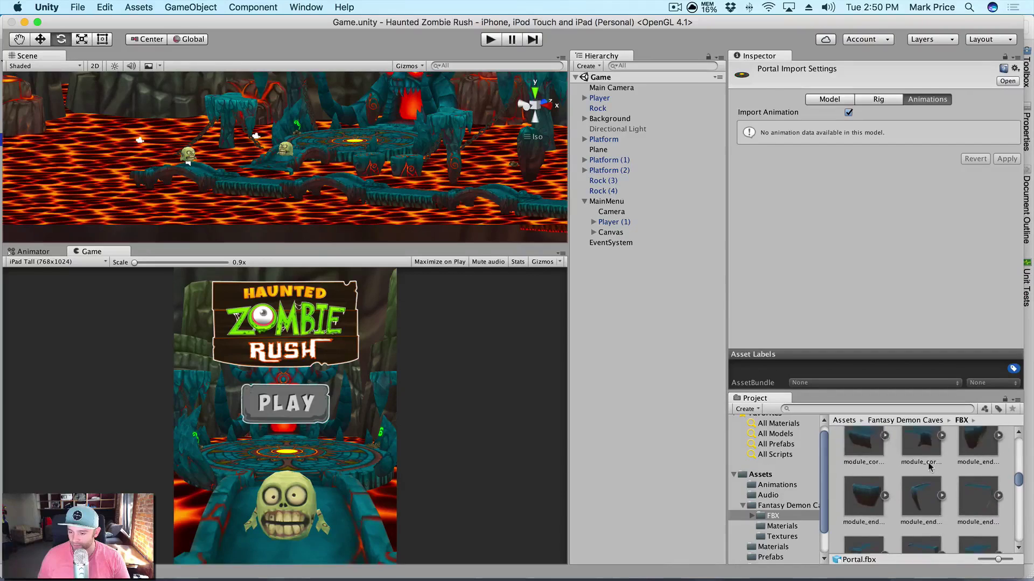
{"action": "scroll", "coordinate": [928, 466], "scroll_direction": "up", "scroll_amount": 1}
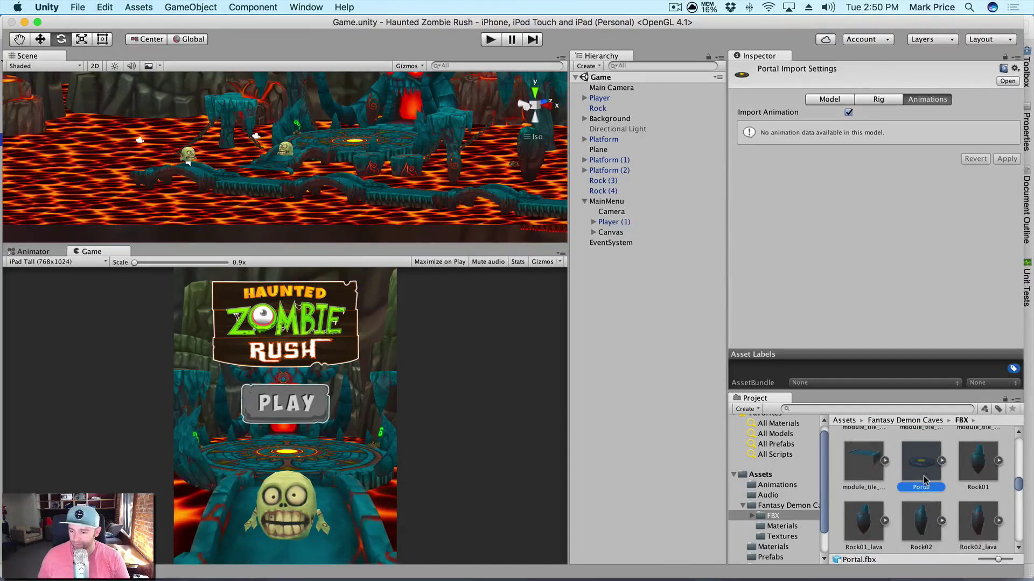
- Place the Portal model in the lava beside the bridge and rotate it upright to about -90° on X
{"action": "left_click_drag", "start_coordinate": [924, 478], "coordinate": [341, 213]}
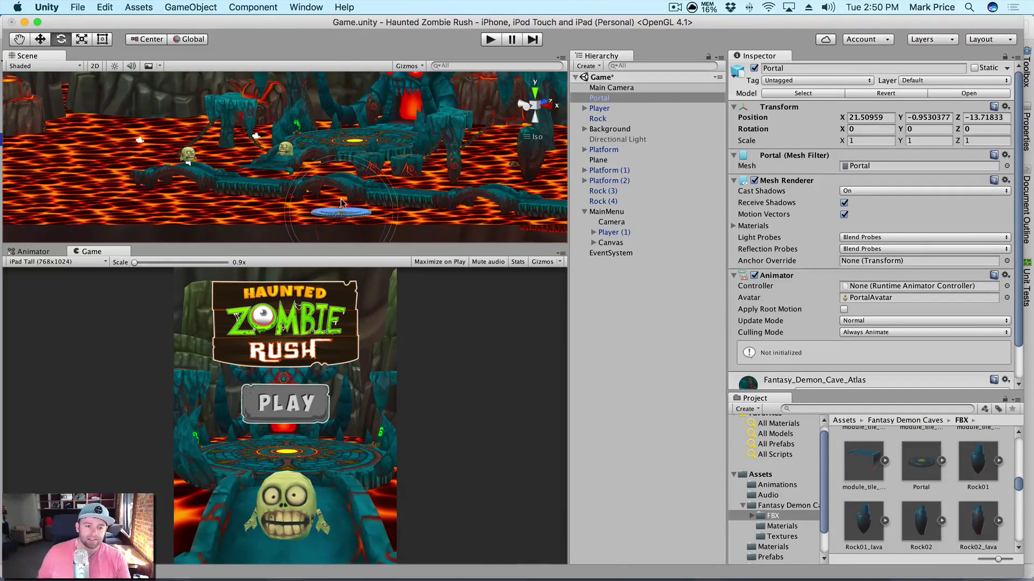
{"action": "middle_click_drag", "start_coordinate": [342, 203], "coordinate": [265, 177]}
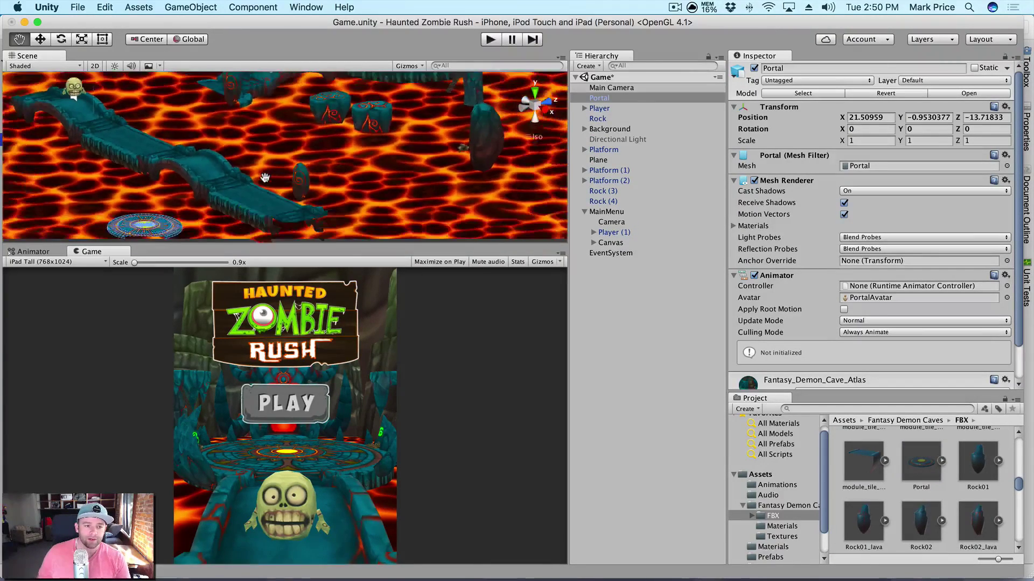
{"action": "scroll", "coordinate": [265, 177], "scroll_direction": "down", "scroll_amount": 3}
{"action": "key", "text": "e"}
{"action": "left_click_drag", "start_coordinate": [163, 180], "coordinate": [259, 457]}
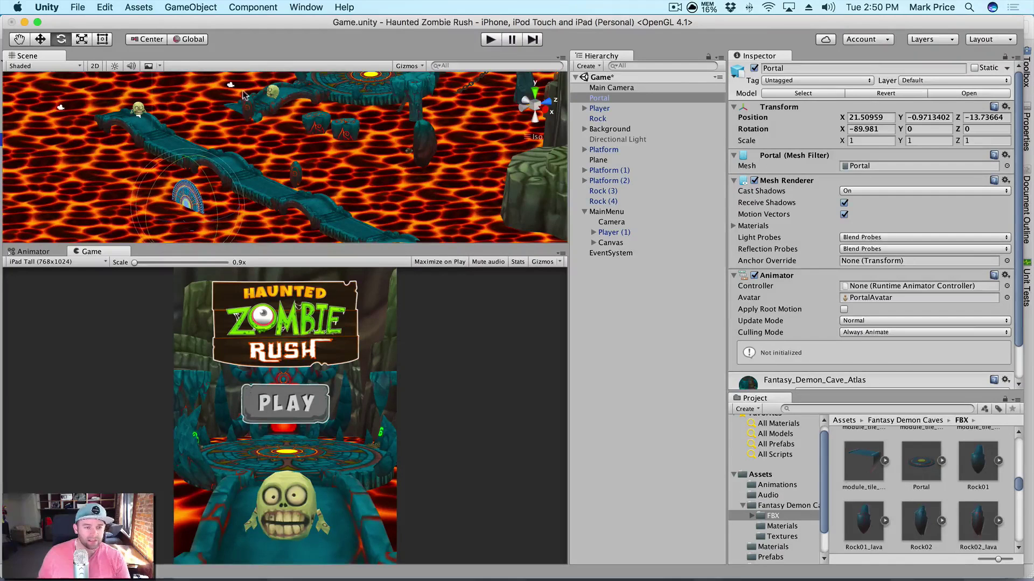
- Deactivate the MainMenu object and move the portal beside the zombie, to about X 2.03, Y 2.88, Z -1.52
{"action": "left_click", "coordinate": [608, 212]}
{"action": "left_click", "coordinate": [755, 67]}
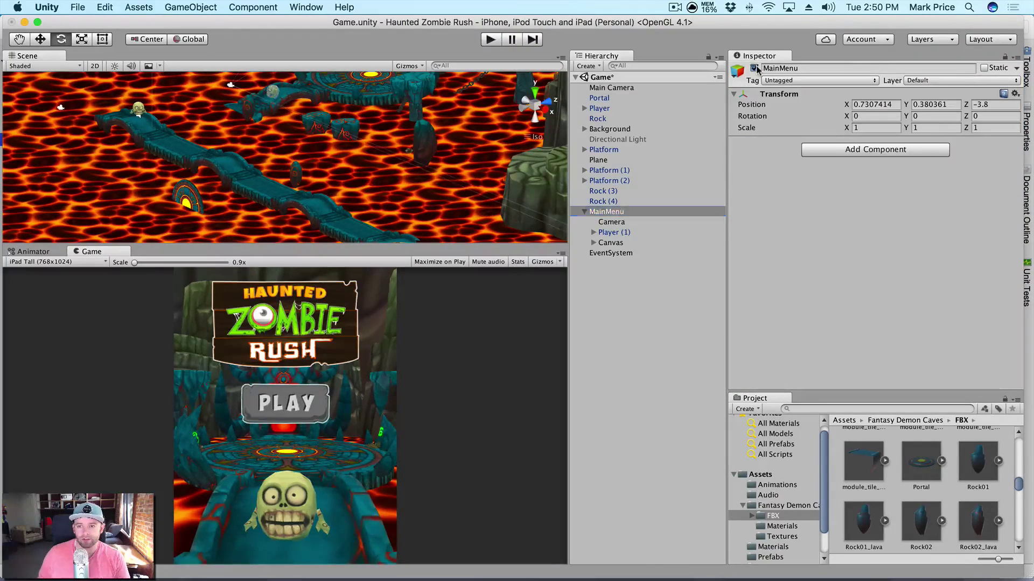
{"action": "left_click", "coordinate": [196, 192]}
{"action": "key", "text": "w"}
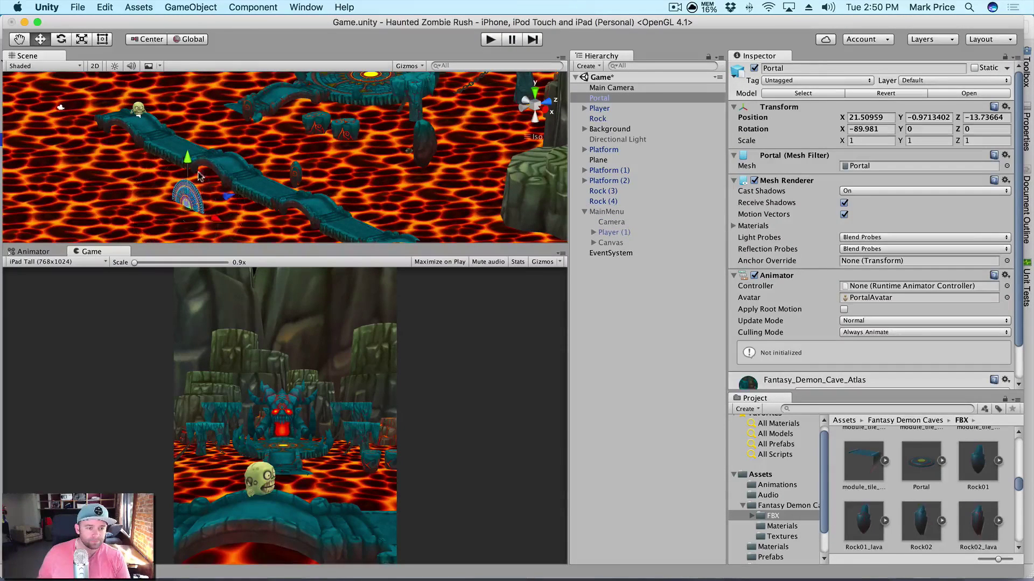
{"action": "left_click_drag", "start_coordinate": [222, 194], "coordinate": [305, 142]}
{"action": "left_click_drag", "start_coordinate": [286, 194], "coordinate": [233, 154]}
{"action": "left_click_drag", "start_coordinate": [217, 116], "coordinate": [215, 78]}
{"action": "left_click_drag", "start_coordinate": [242, 141], "coordinate": [293, 171]}
{"action": "key", "text": "q"}
{"action": "scroll", "coordinate": [265, 176], "scroll_direction": "up", "scroll_amount": 5}
{"action": "scroll", "coordinate": [247, 186], "scroll_direction": "down", "scroll_amount": 4}
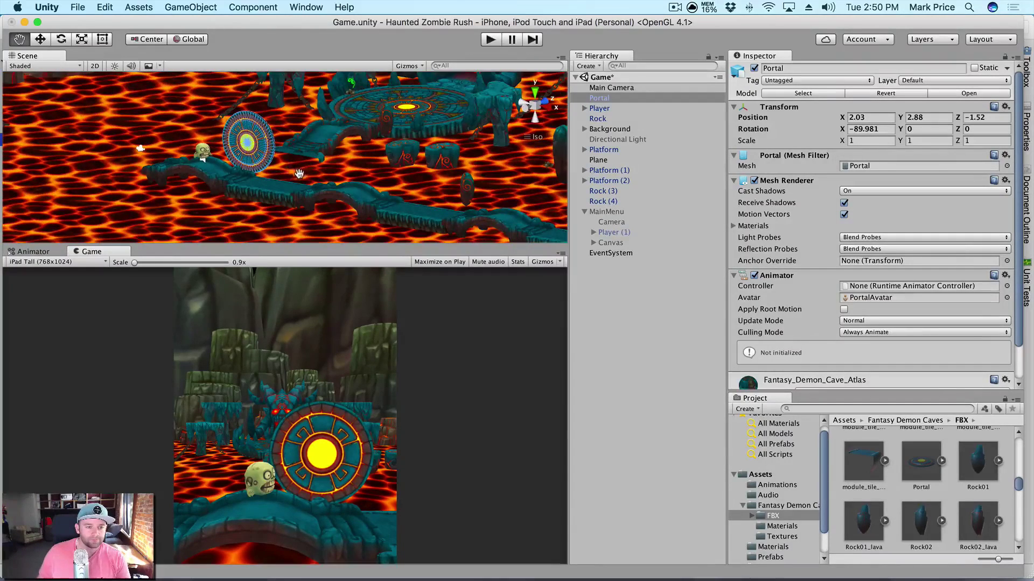
- Move the portal to about Z -4.27 and shrink it to a scale of about 0.34, 0.44, 0.34
{"action": "key", "text": "w"}
{"action": "left_click_drag", "start_coordinate": [248, 143], "coordinate": [224, 156]}
{"action": "key", "text": "e"}
{"action": "key", "text": "r"}
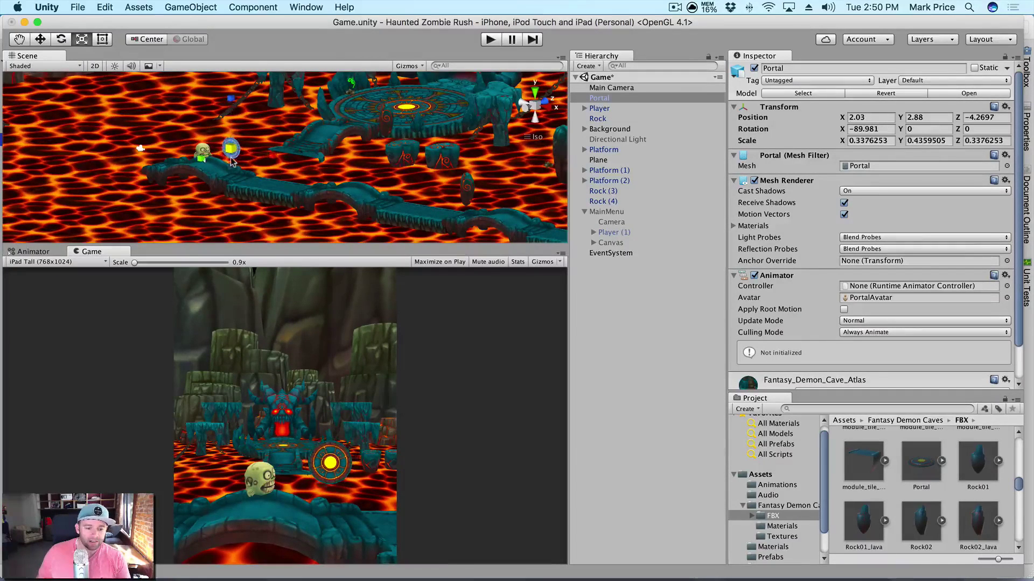
- Raise the portal to Y 5.48 and shift it to X 2.89 so it floats ahead of the zombie
{"action": "key", "text": "w"}
{"action": "left_click_drag", "start_coordinate": [232, 106], "coordinate": [233, 79]}
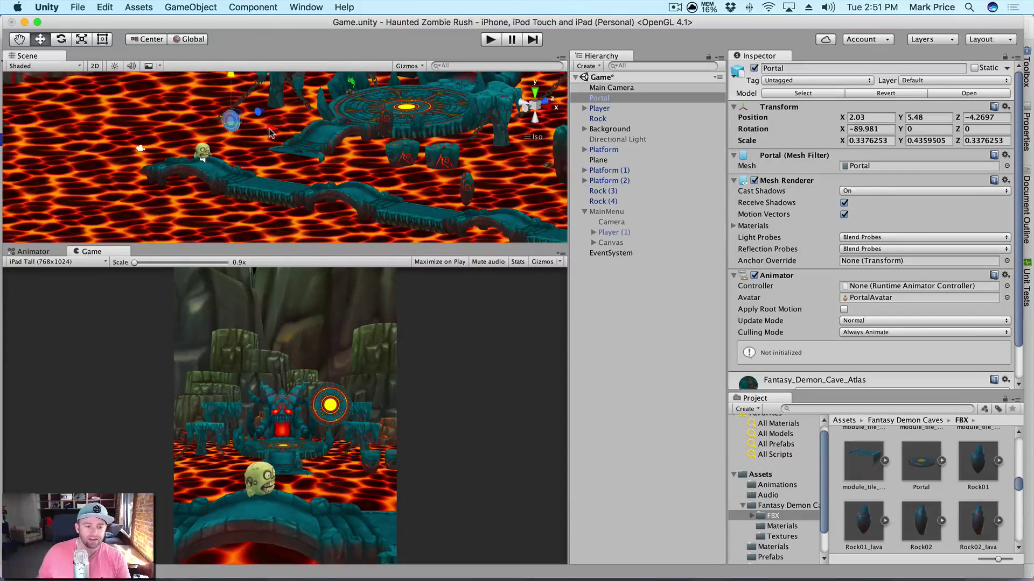
{"action": "left_click_drag", "start_coordinate": [269, 129], "coordinate": [283, 132]}
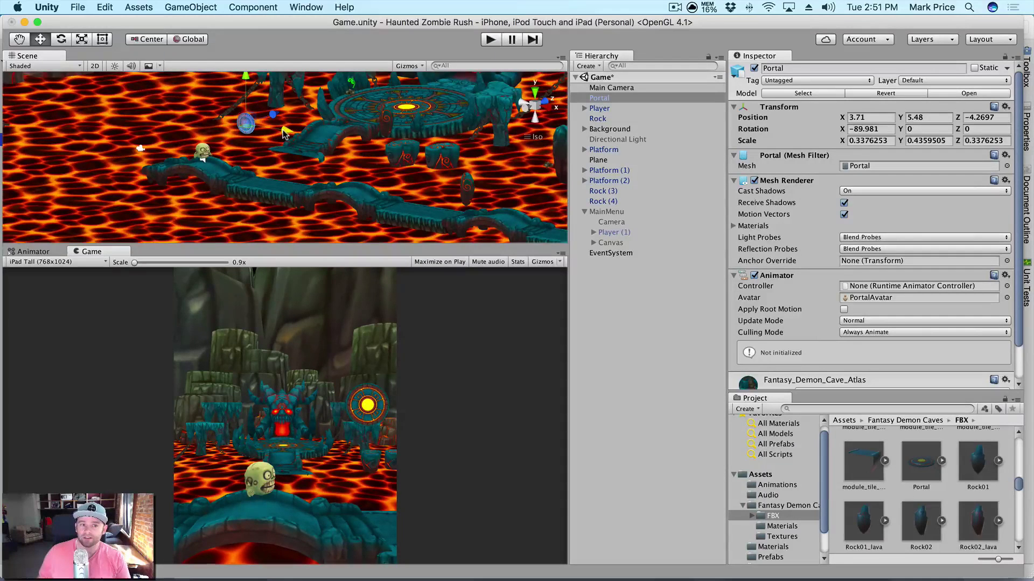
{"action": "left_click_drag", "start_coordinate": [286, 133], "coordinate": [278, 131]}
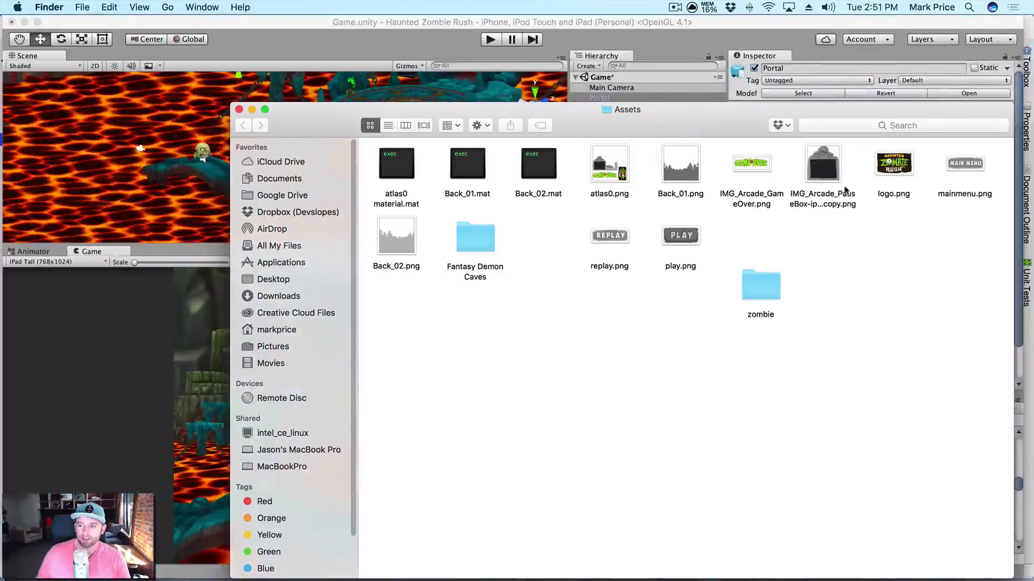
- Review the pause-box image in the project's Assets folder again and close the folder window
{"action": "double_click", "coordinate": [823, 164]}
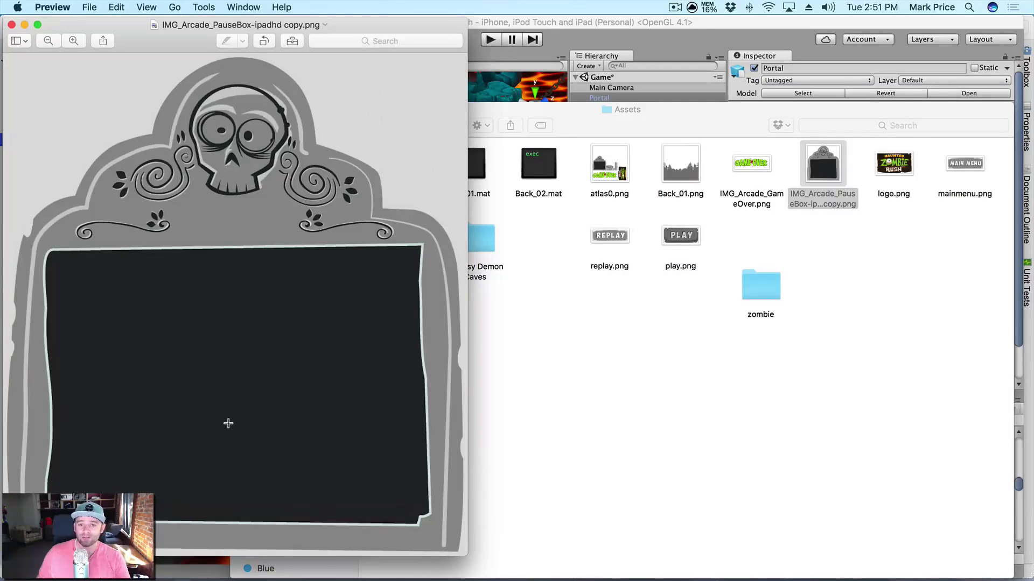
{"action": "left_click", "coordinate": [12, 24]}
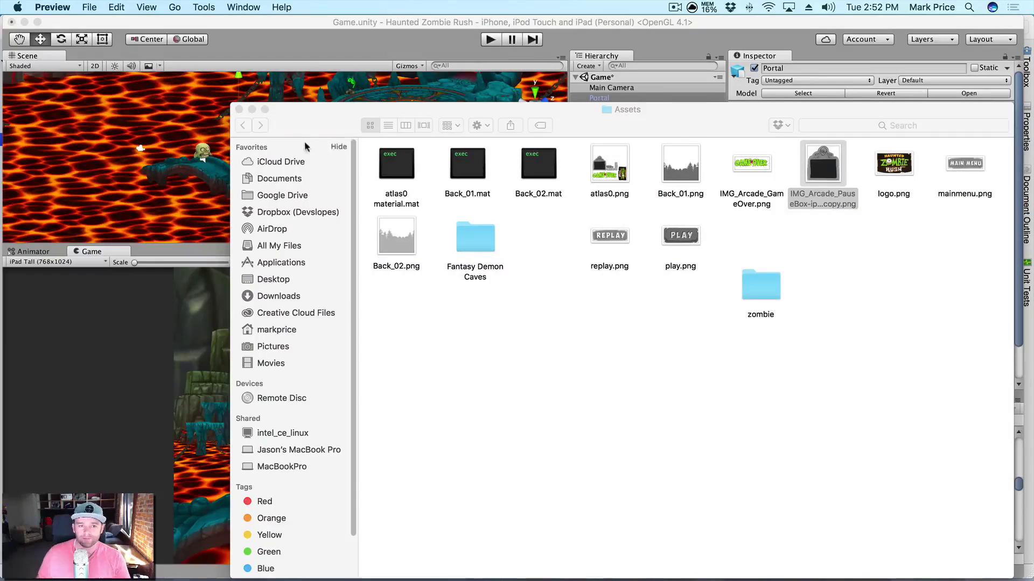
{"action": "left_click", "coordinate": [239, 109]}
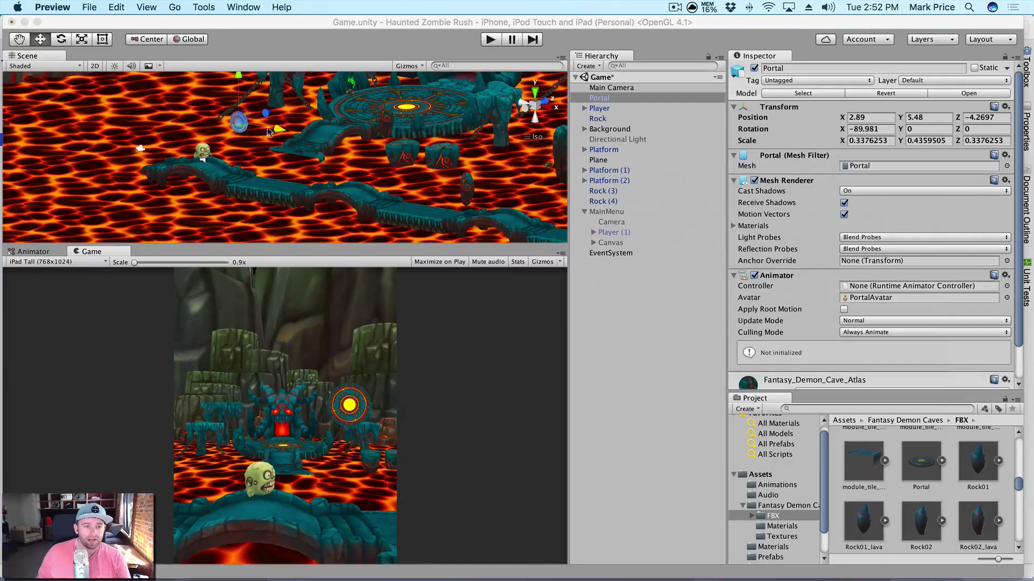
- Move the portal along the platform path to X 25.62, far ahead of the zombie
{"action": "left_click_drag", "start_coordinate": [279, 129], "coordinate": [482, 132]}
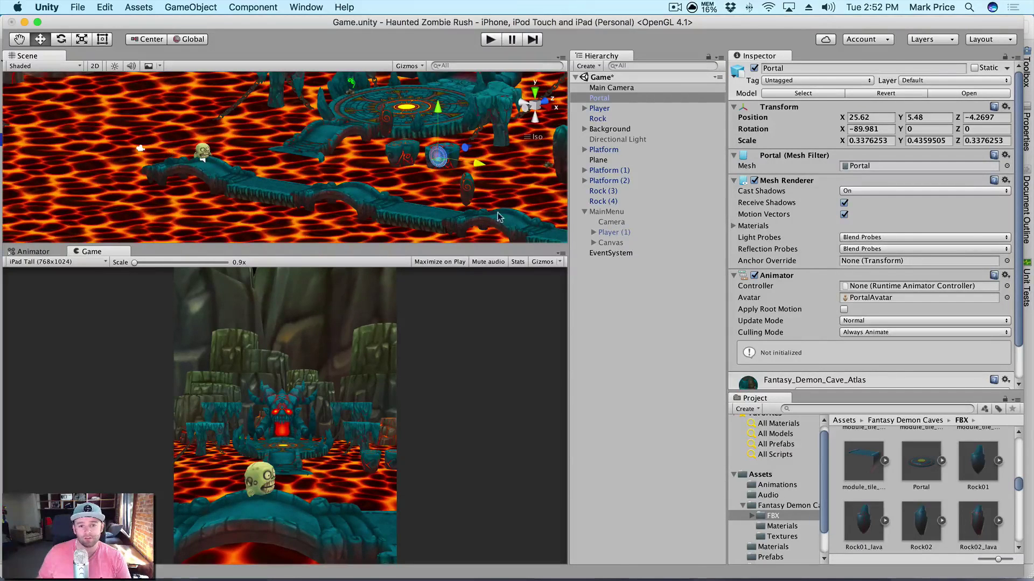
{"action": "scroll", "coordinate": [456, 184], "scroll_direction": "up", "scroll_amount": 2}
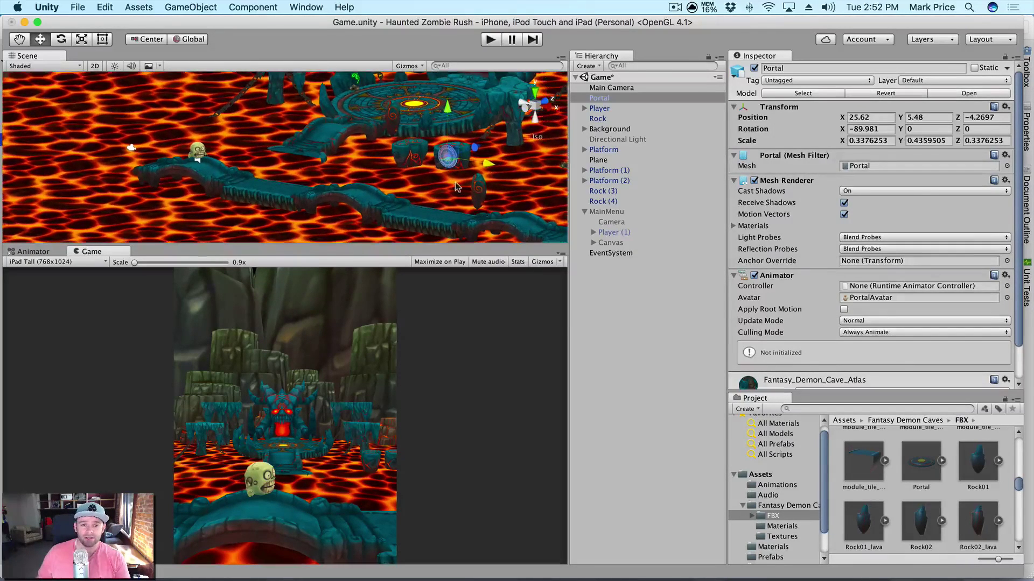
- Examine the obstacle rocks above the lava near the portal, selecting Rock and Rock (3) in the scene
{"action": "left_click", "coordinate": [454, 182]}
{"action": "key", "text": "q"}
{"action": "left_click_drag", "start_coordinate": [454, 182], "coordinate": [239, 87]}
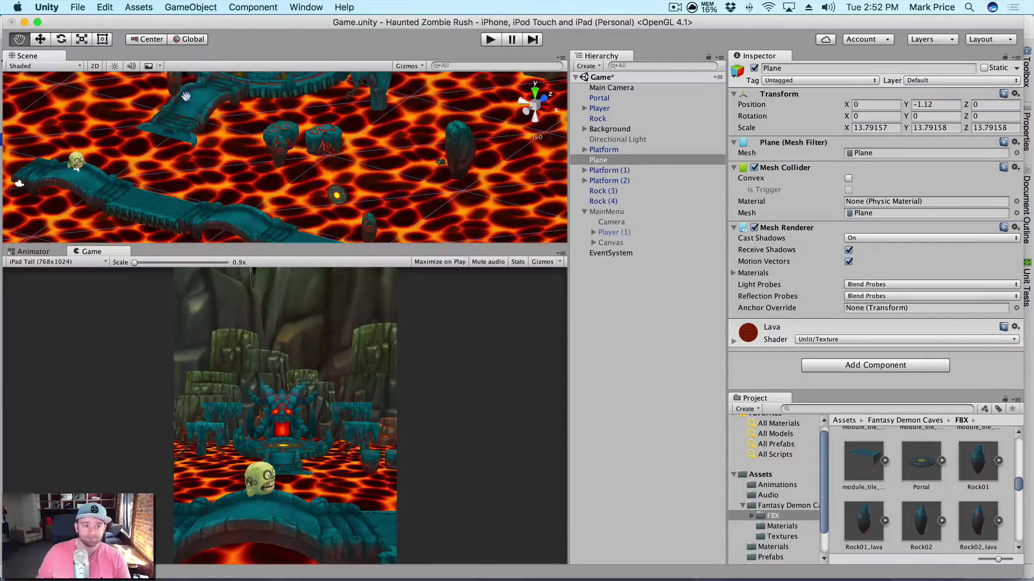
{"action": "left_click", "coordinate": [174, 84]}
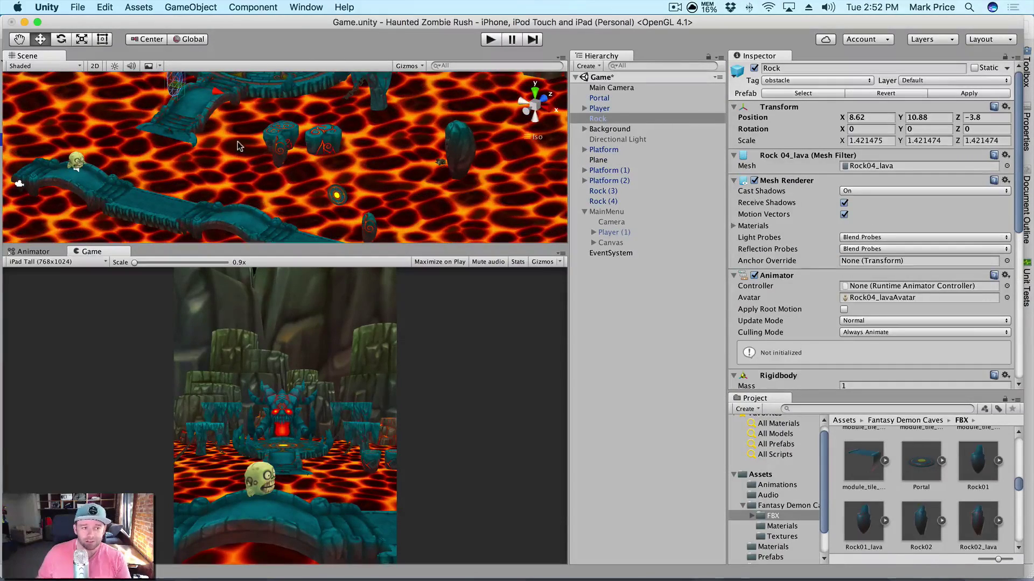
{"action": "left_click", "coordinate": [281, 150]}
{"action": "left_click_drag", "start_coordinate": [360, 195], "coordinate": [290, 163], "text": "alt"}
{"action": "key", "text": "e"}
{"action": "scroll", "coordinate": [268, 153], "scroll_direction": "up", "scroll_amount": 5}
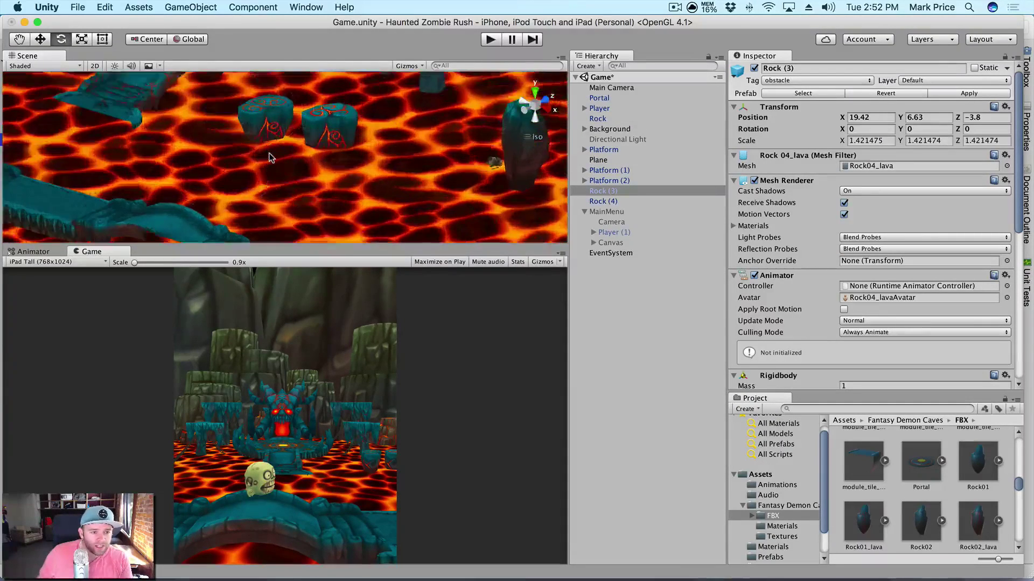
{"action": "left_click_drag", "start_coordinate": [266, 154], "coordinate": [90, 147], "text": "alt"}
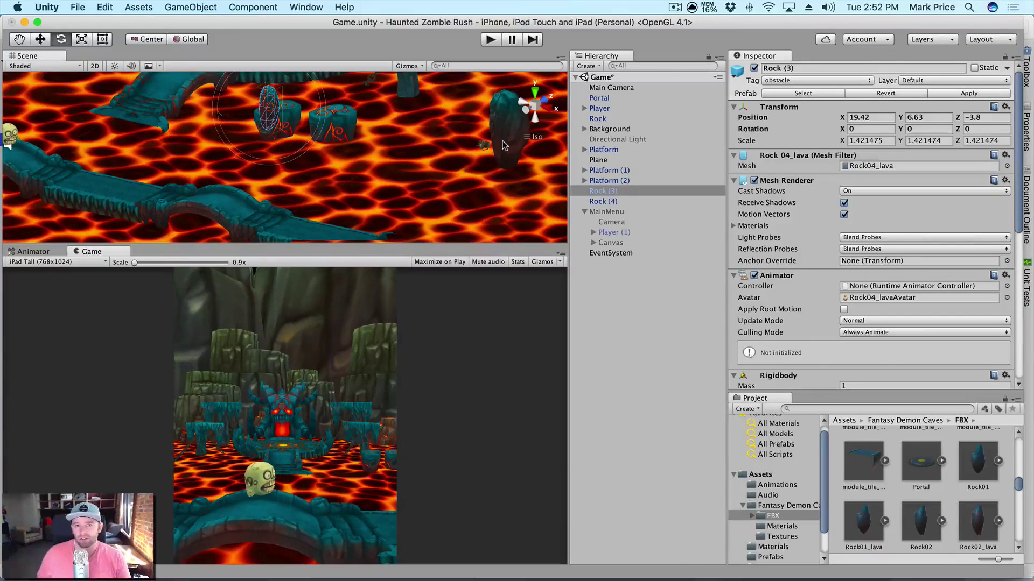